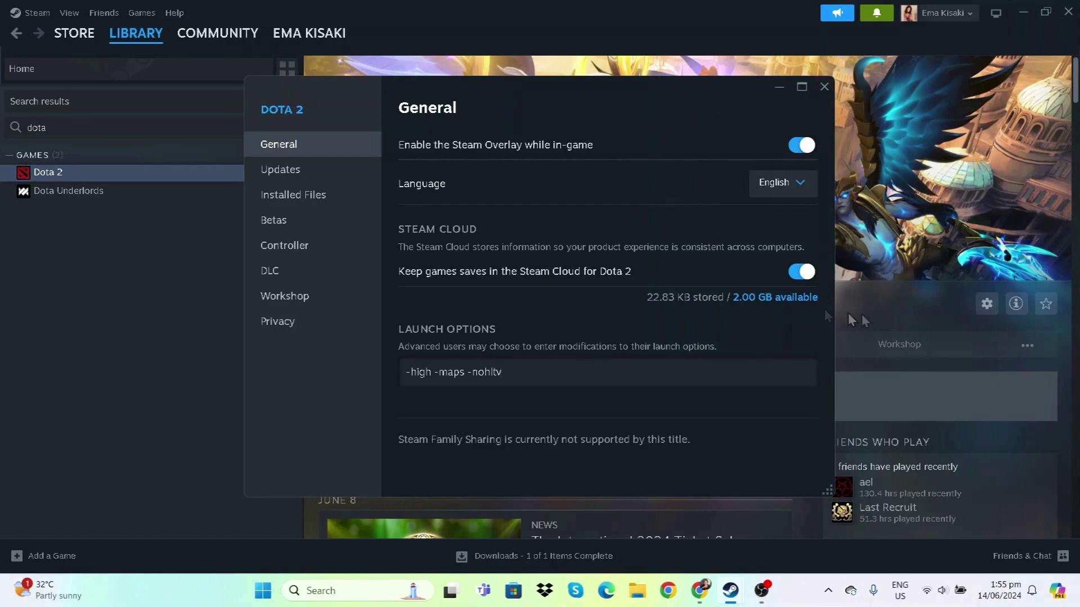
Step: Close Dota 2's properties window with launch options set to -high -maps -nohltv
left_click(824, 86)
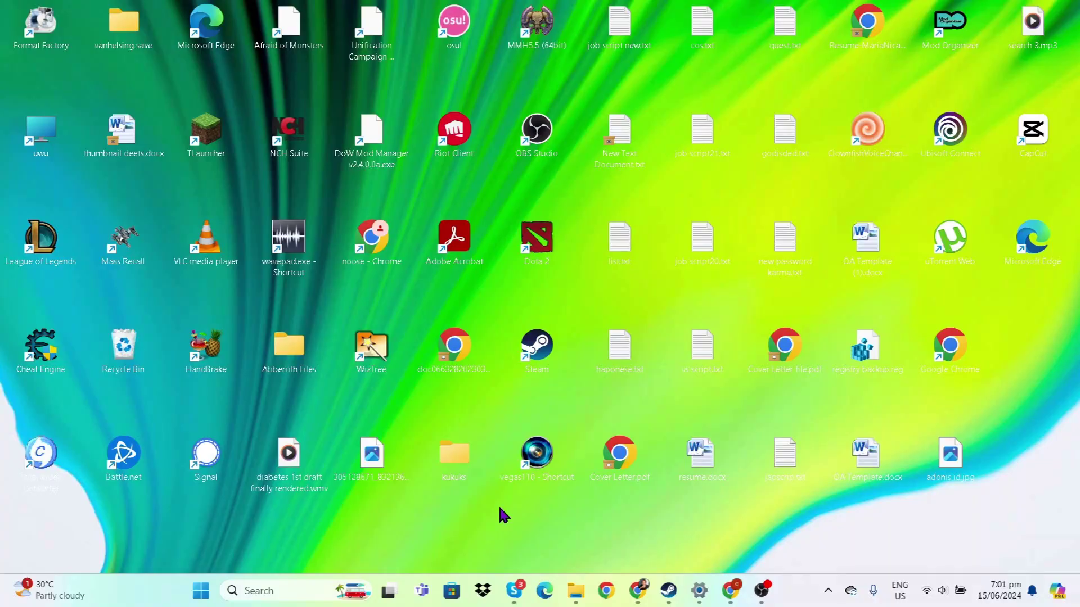
Step: Open Task Manager and sort processes by CPU, with Google Chrome at the top
key("super")
key("super")
key("ctrl+shift+Escape")
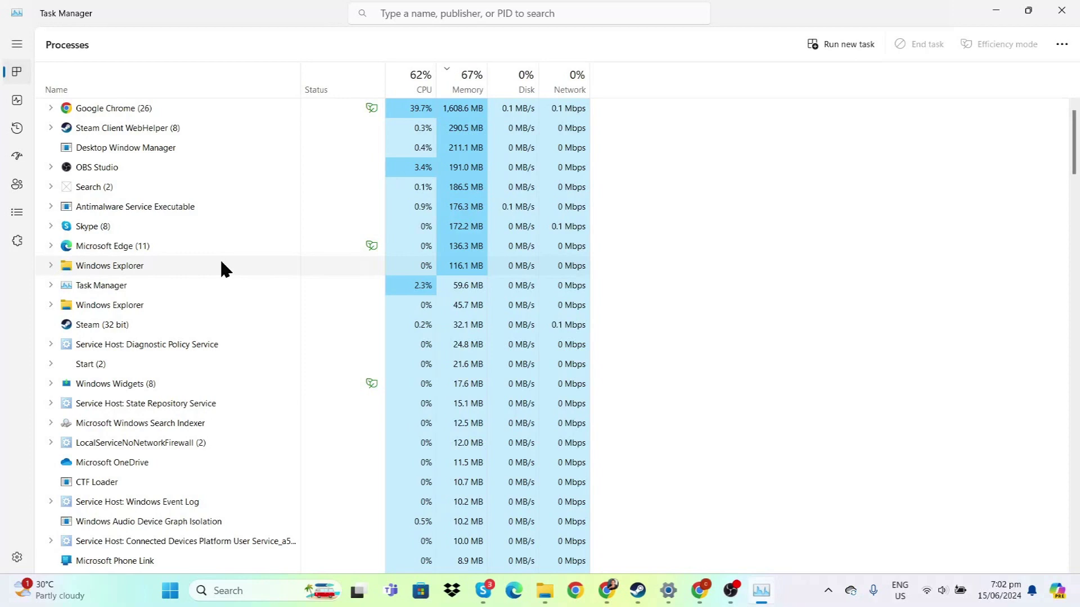
left_click(427, 85)
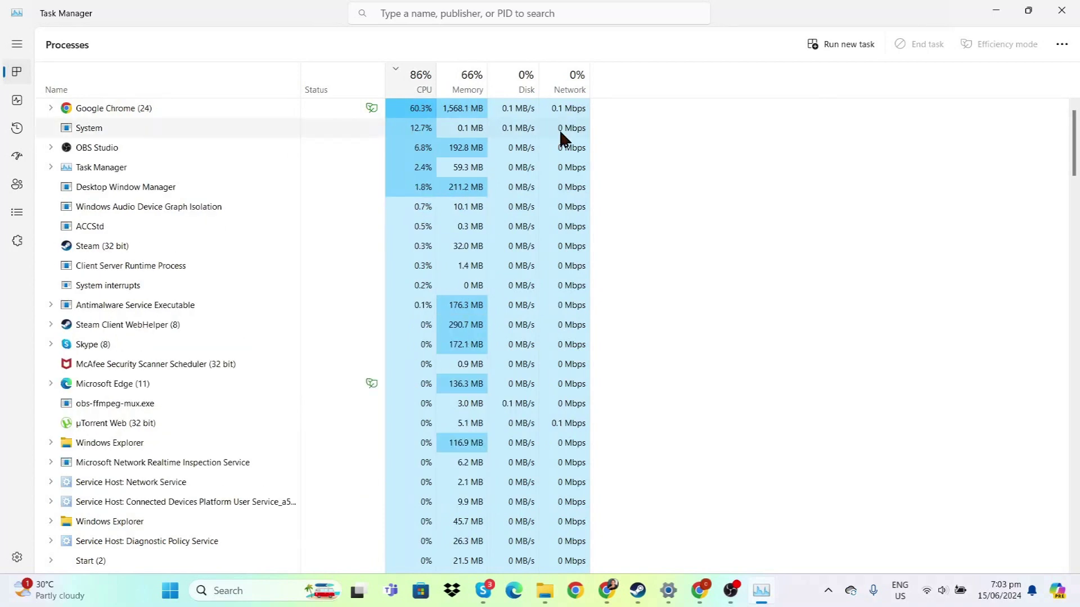
Step: Close Task Manager, search the library for 'dota' and open Dota 2's Installed Files properties
left_click(1071, 14)
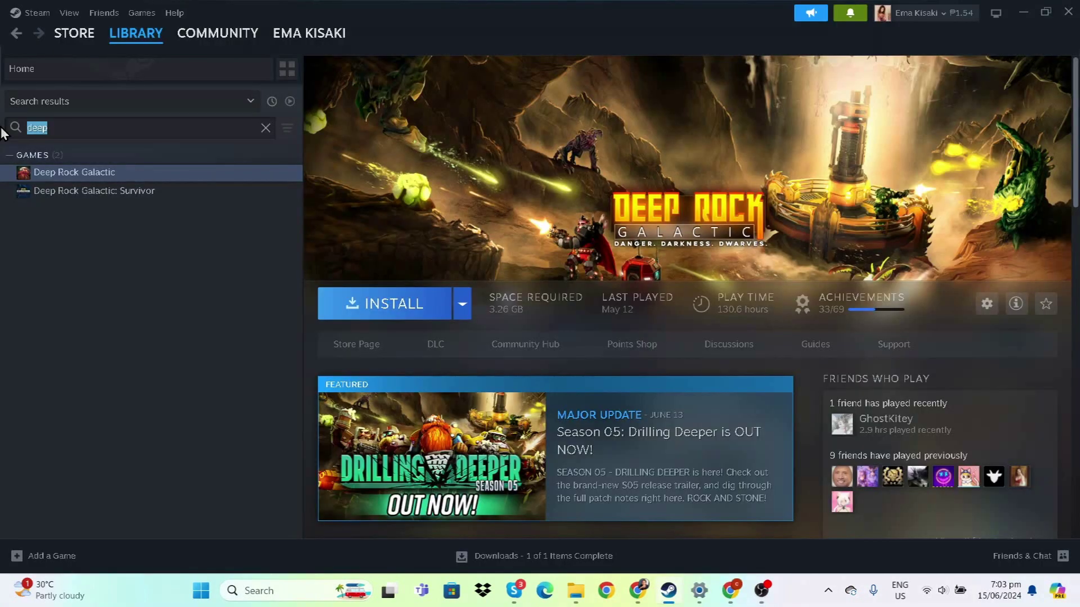
type("dota")
left_click(90, 182)
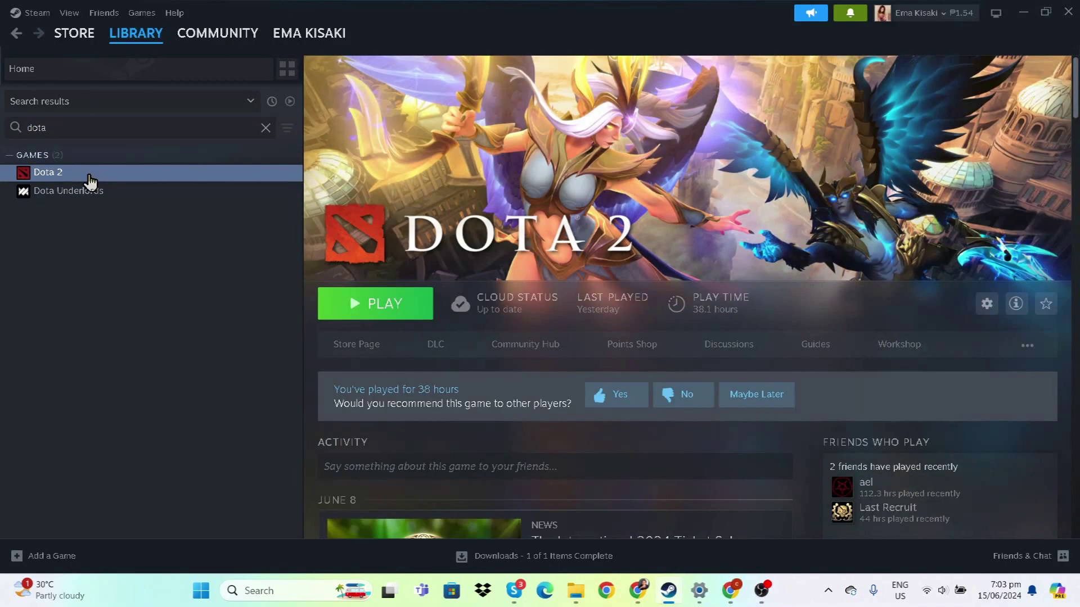
right_click(90, 182)
left_click(129, 261)
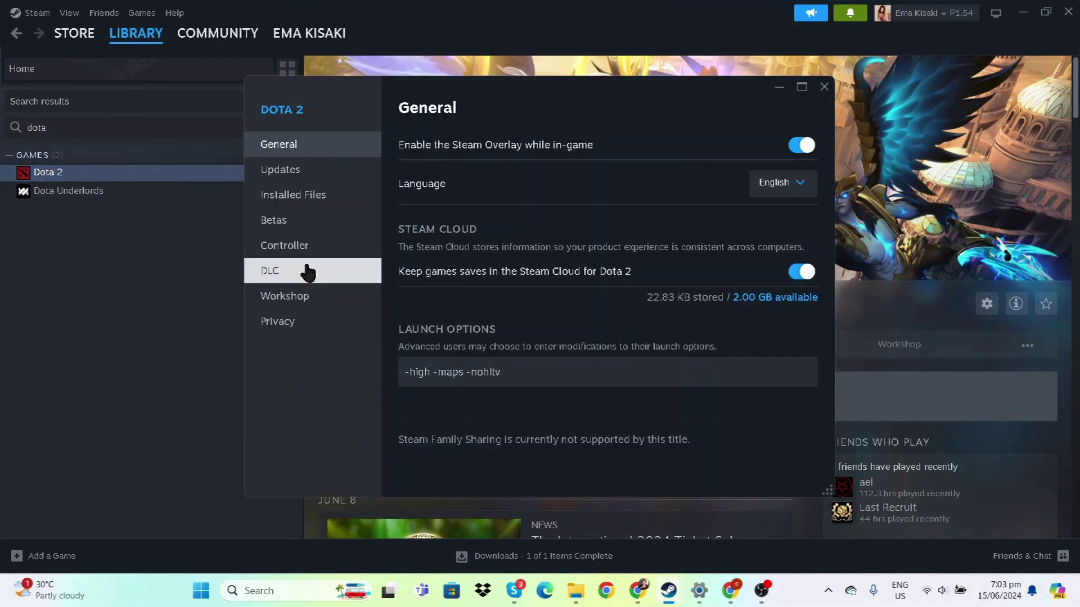
left_click(293, 195)
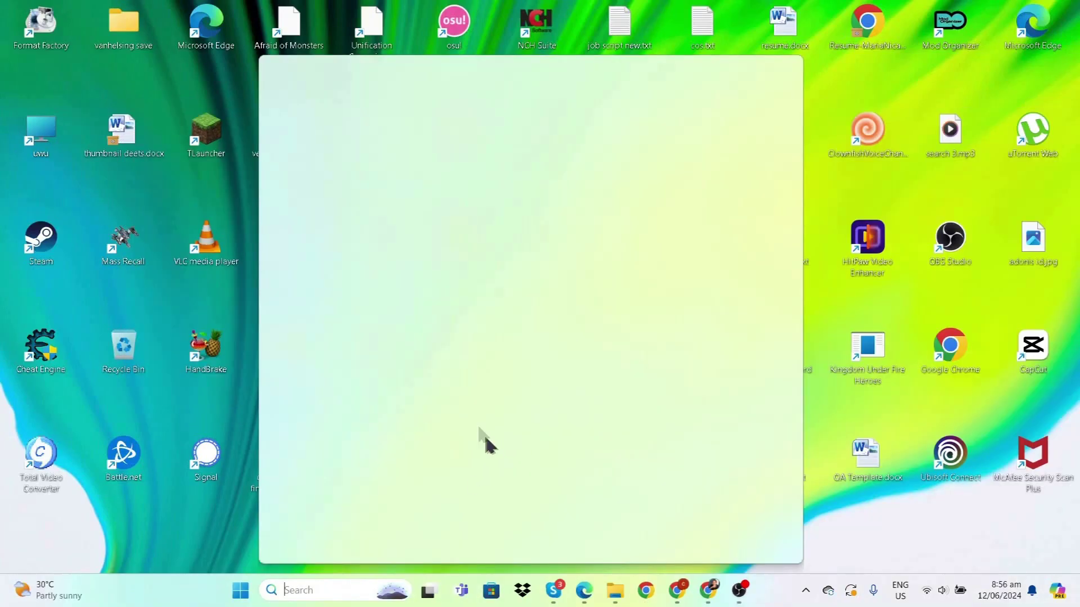
Step: Switch the Control Panel power plan from Balanced (recommended) to Acer
type("c")
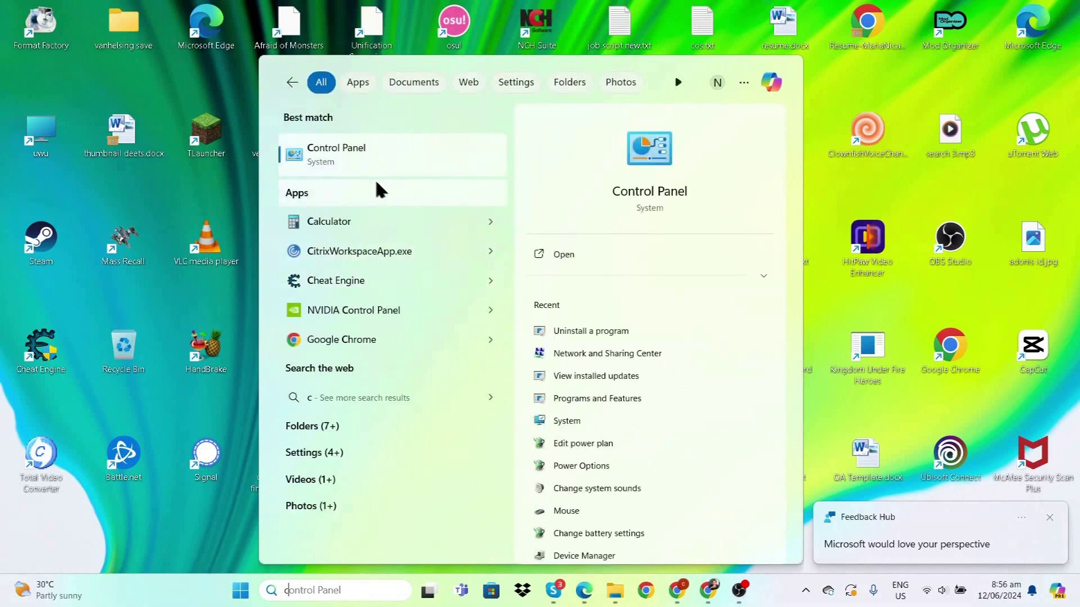
left_click(374, 169)
left_click(352, 303)
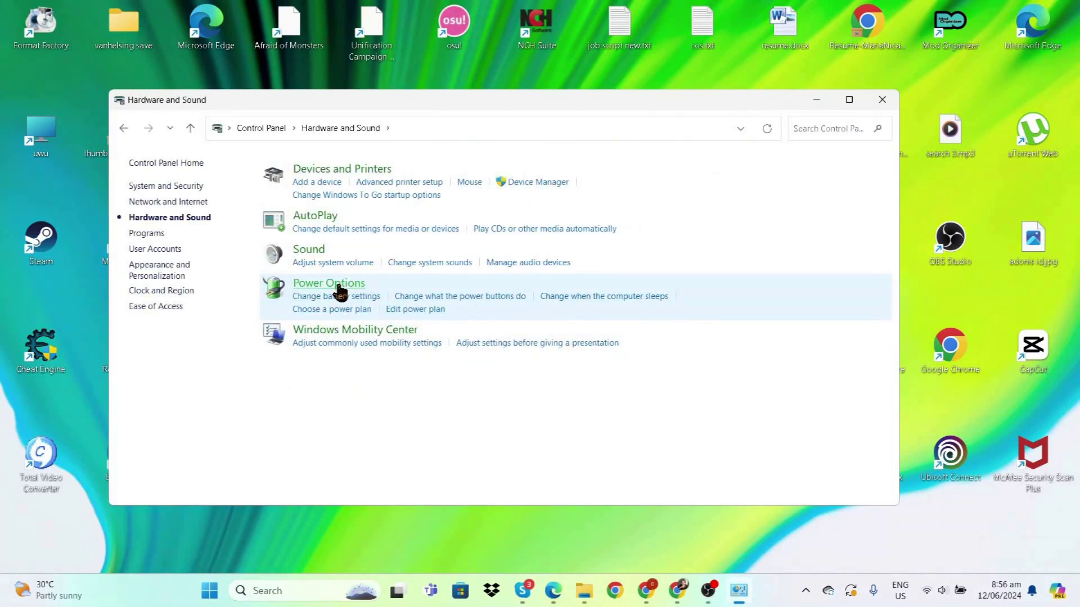
left_click(504, 309)
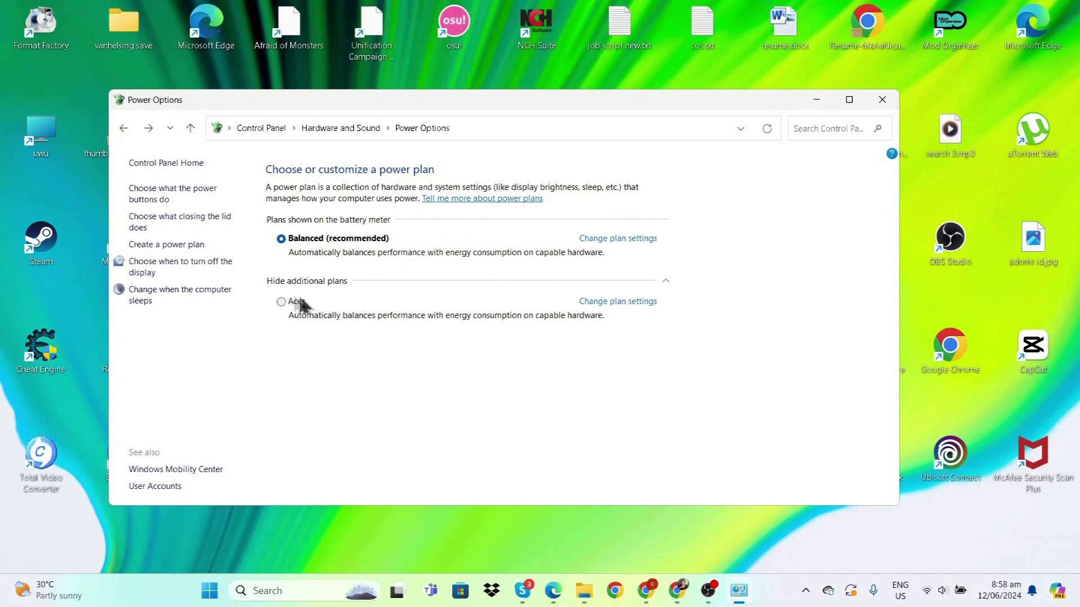
left_click(282, 302)
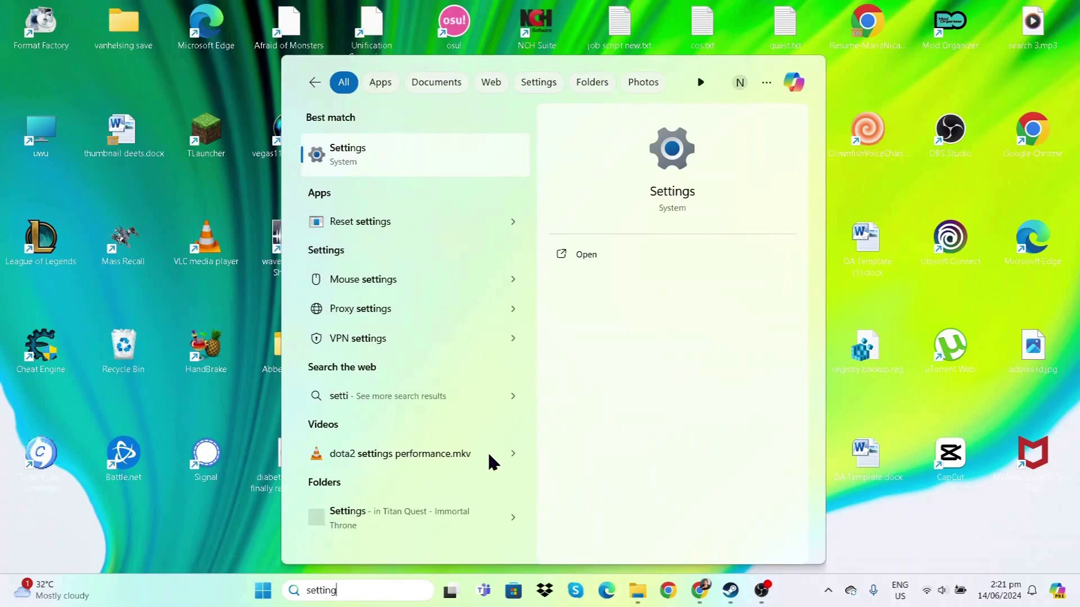
Step: Resume the paused updates on Settings' Windows Update page
left_click(372, 164)
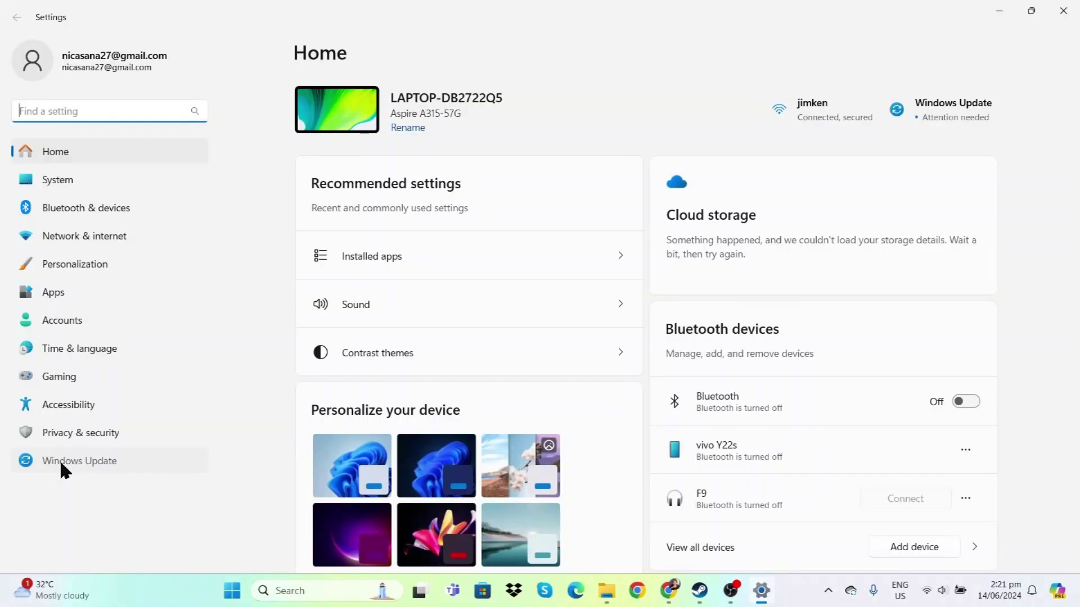
left_click(59, 460)
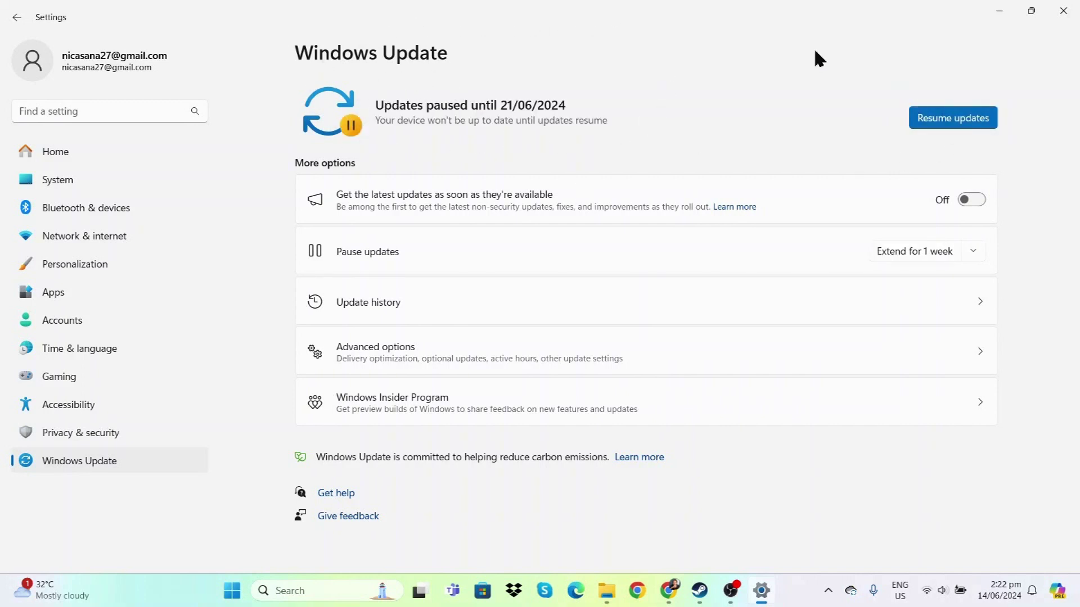
left_click(951, 121)
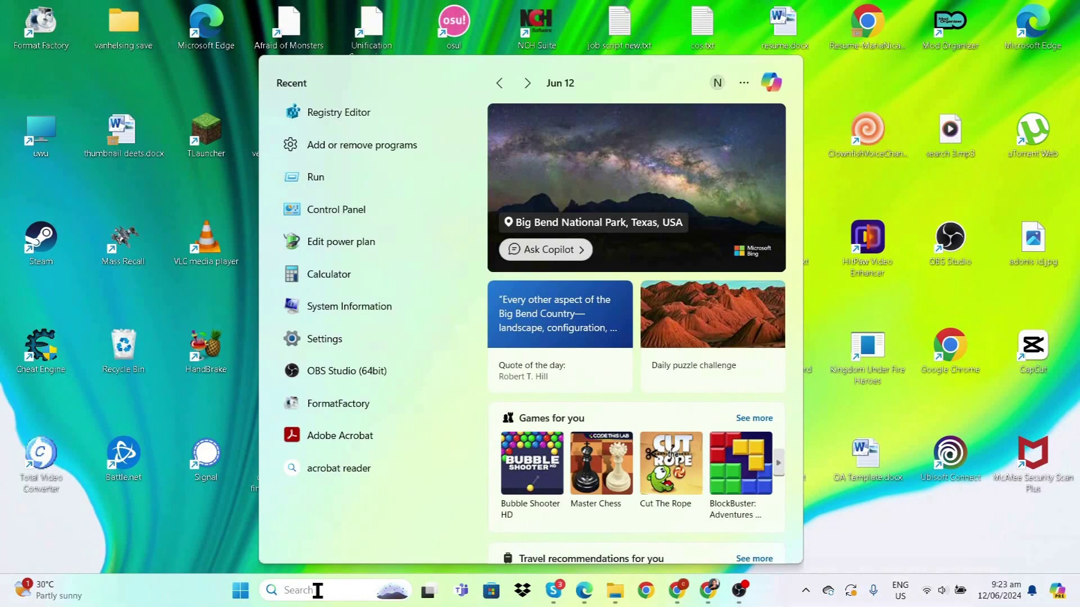
Step: In Device Manager, search automatically for Intel UHD Graphics and NVIDIA GeForce MX330 drivers
type("device Manager")
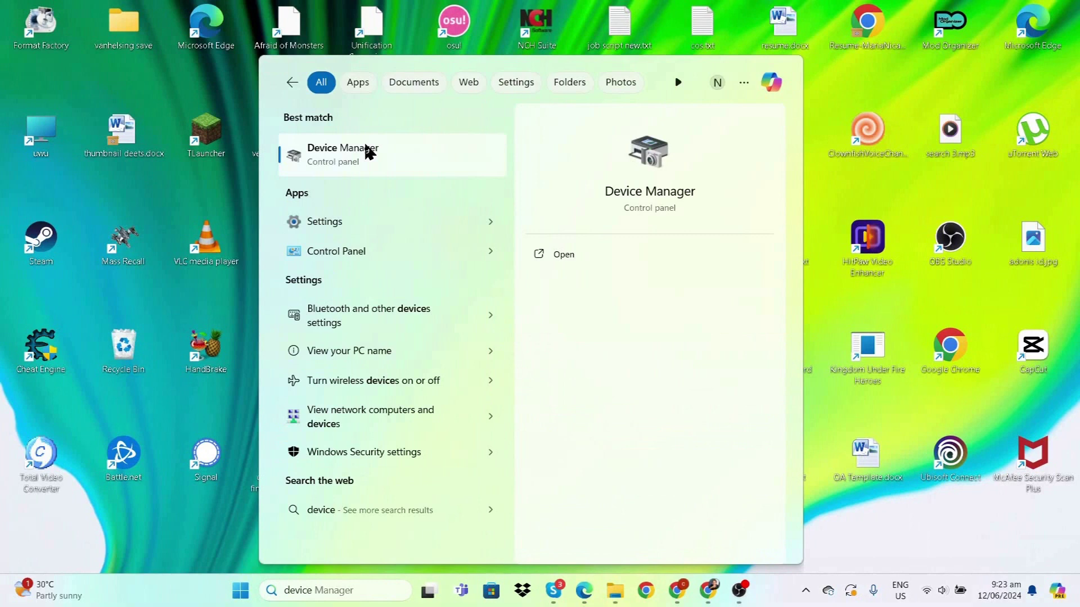
left_click(369, 150)
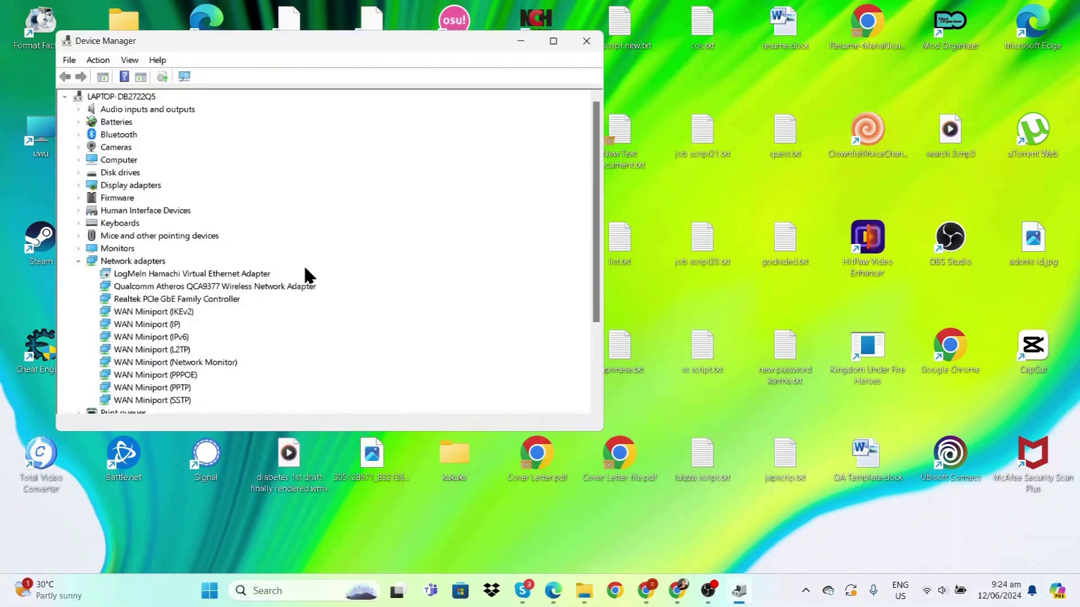
right_click(233, 228)
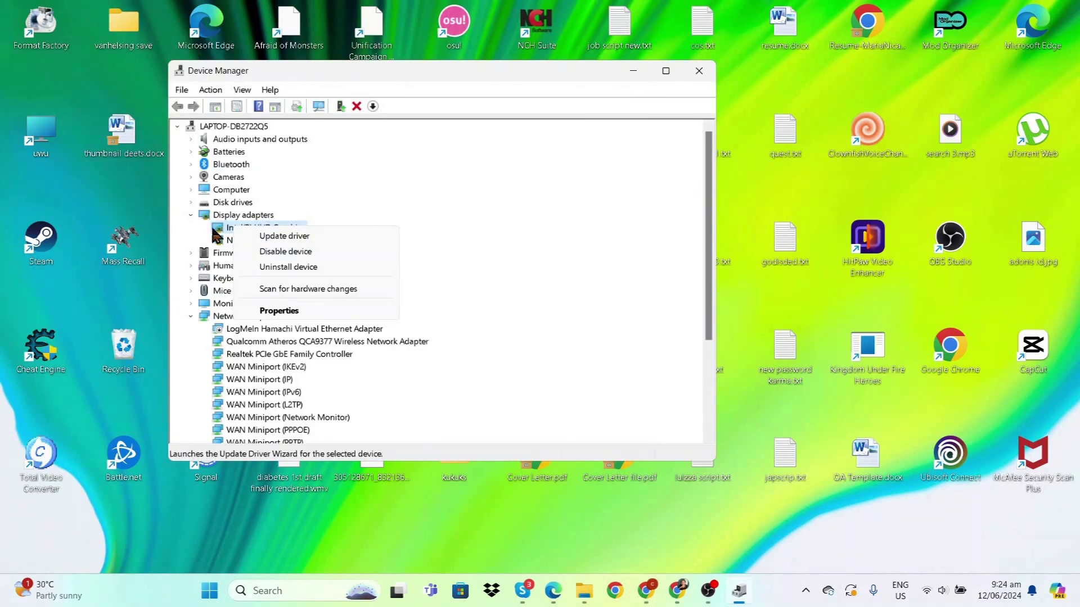
left_click(284, 235)
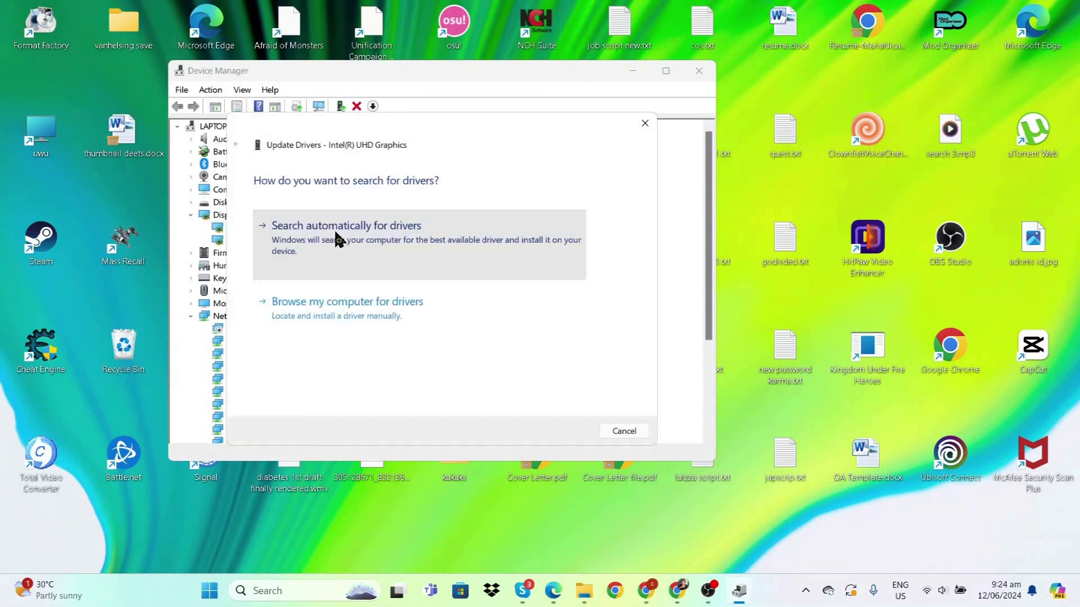
left_click(335, 238)
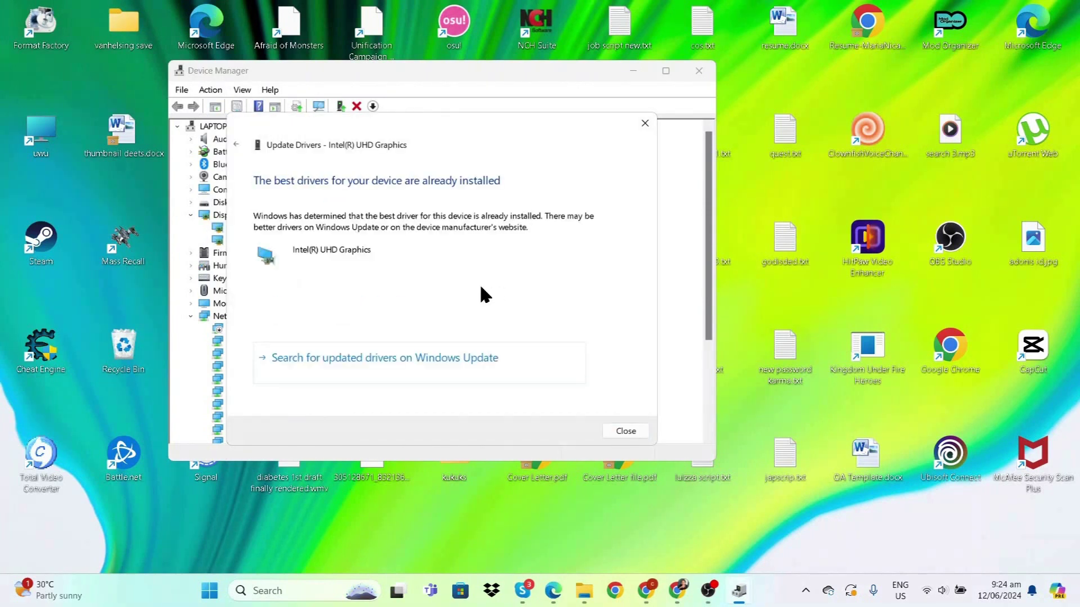
left_click(626, 431)
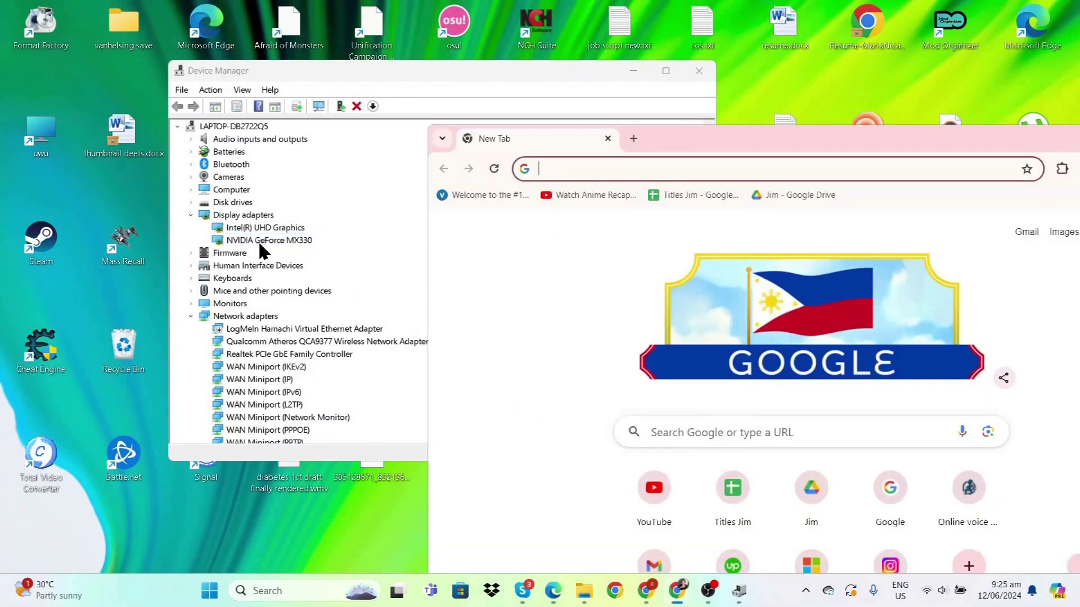
Step: Search the web for 'nvi' to reach NVIDIA's Driver Downloads page
left_click(588, 169)
type("nv")
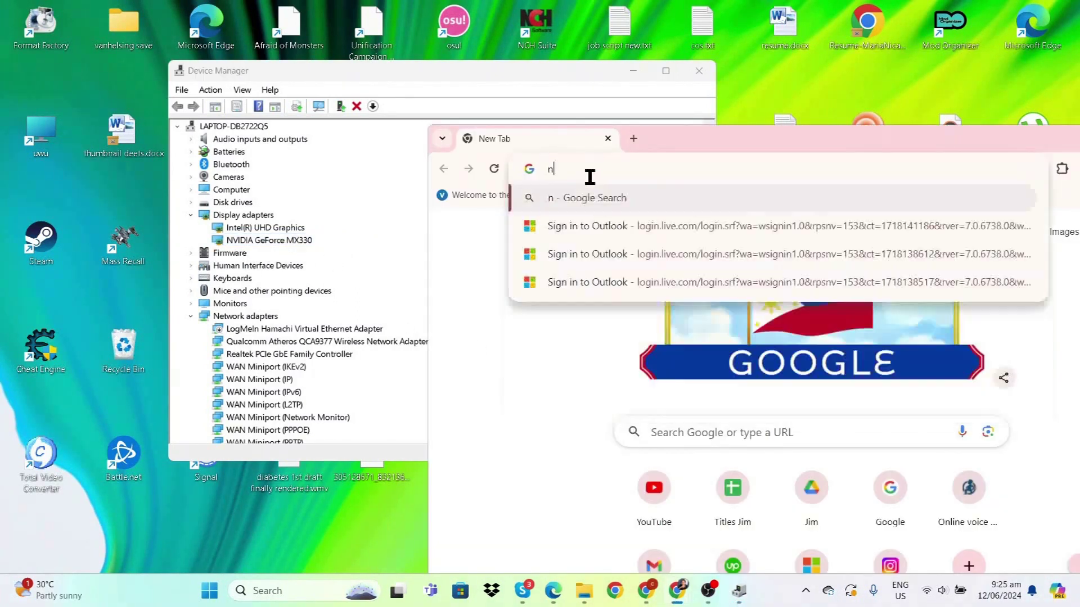
type("idia.com/download/index.aspx")
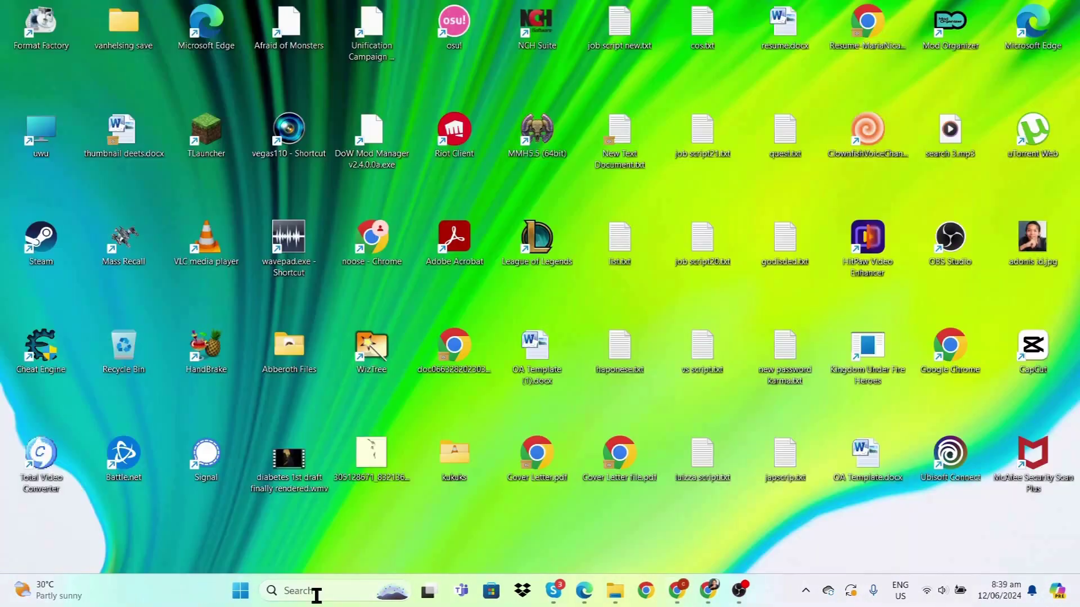
left_click(317, 595)
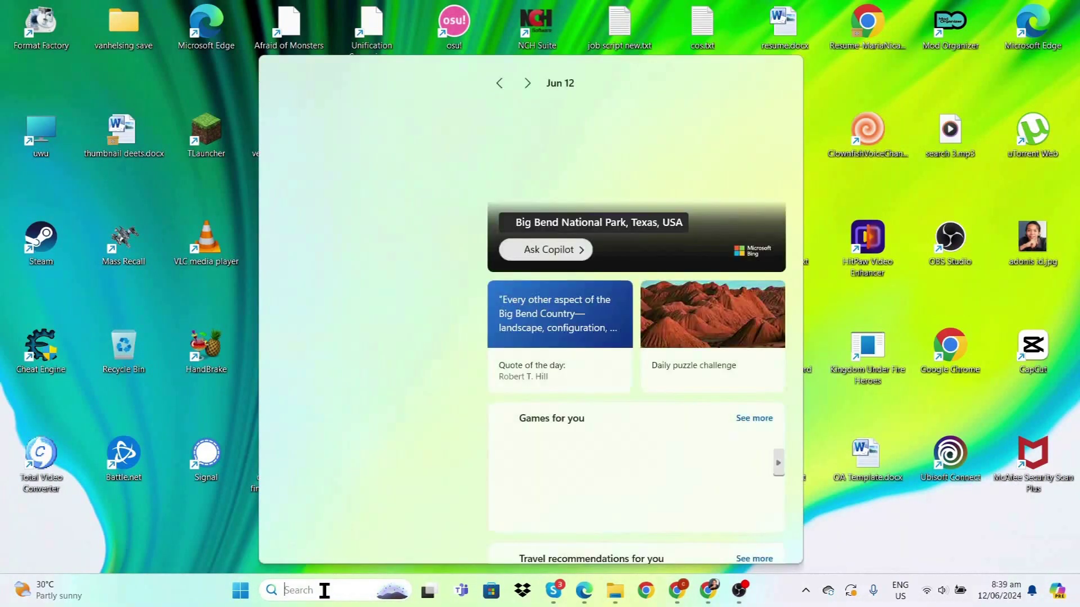
Step: Open Settings and navigate to System > Display > Graphics
type("se")
key("Return")
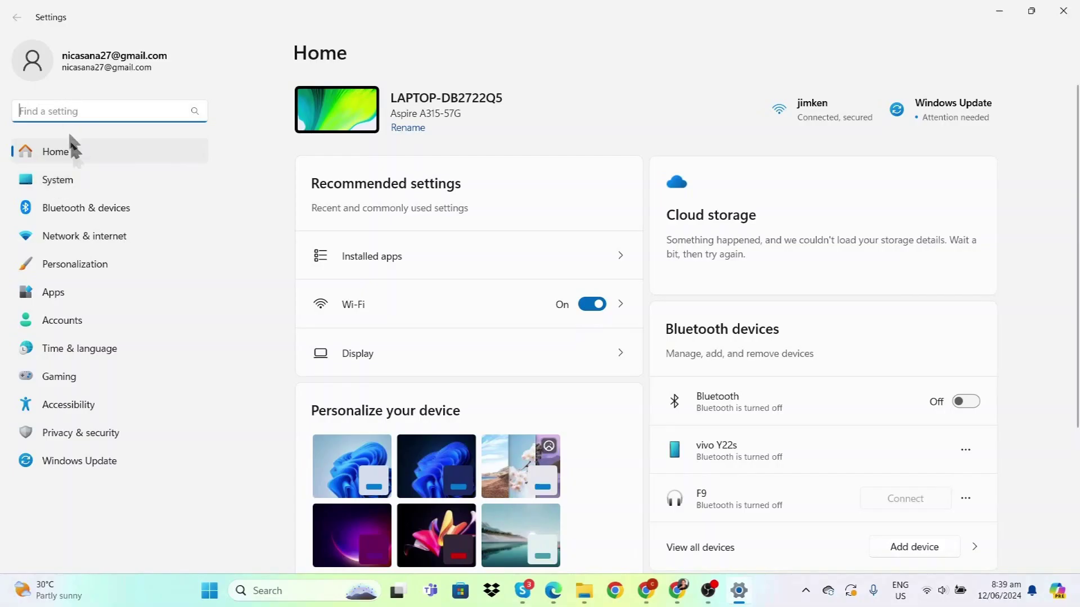
left_click(63, 181)
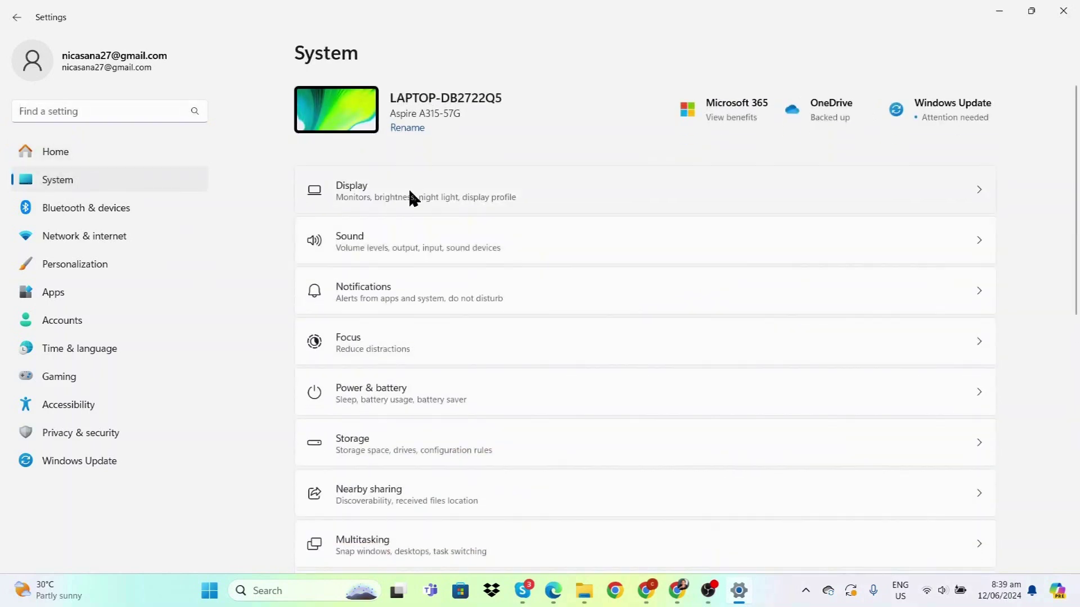
left_click(409, 189)
scroll(644, 290, "down", 5)
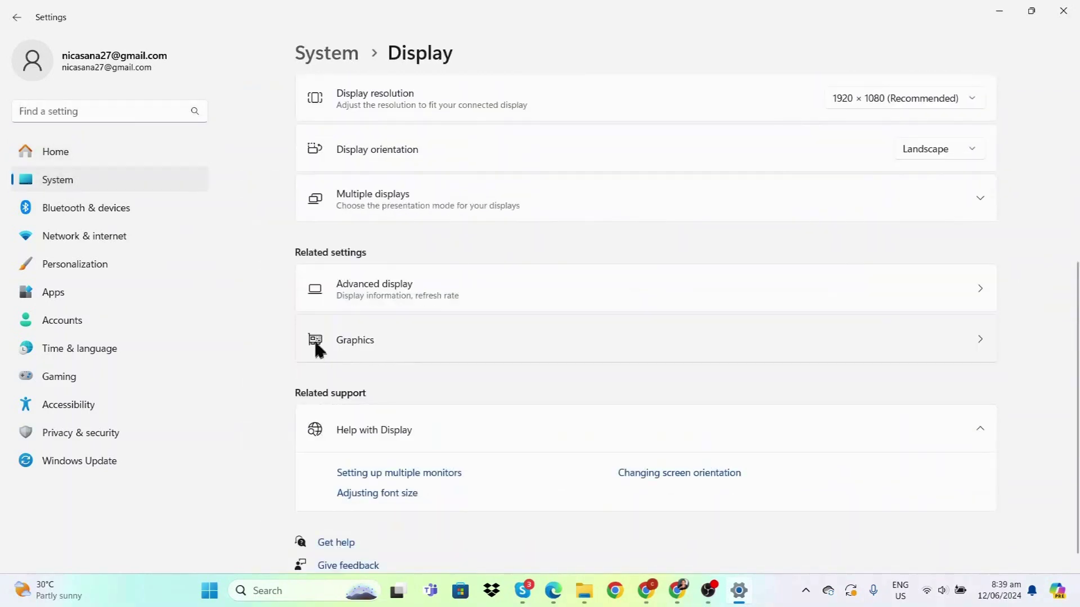
left_click(353, 340)
left_click(328, 52)
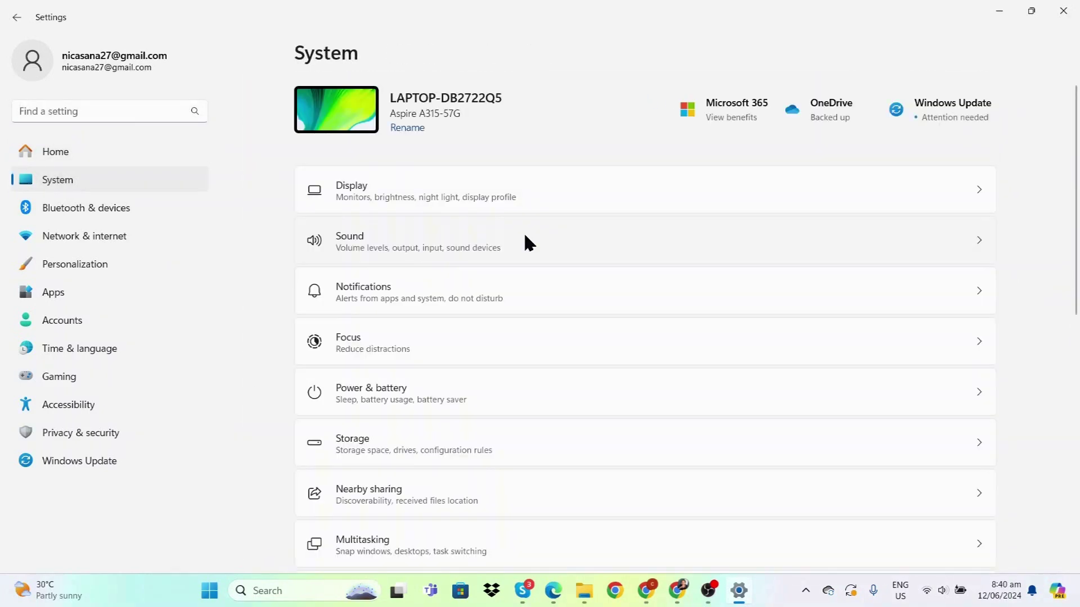
left_click(381, 195)
scroll(567, 278, "down", 5)
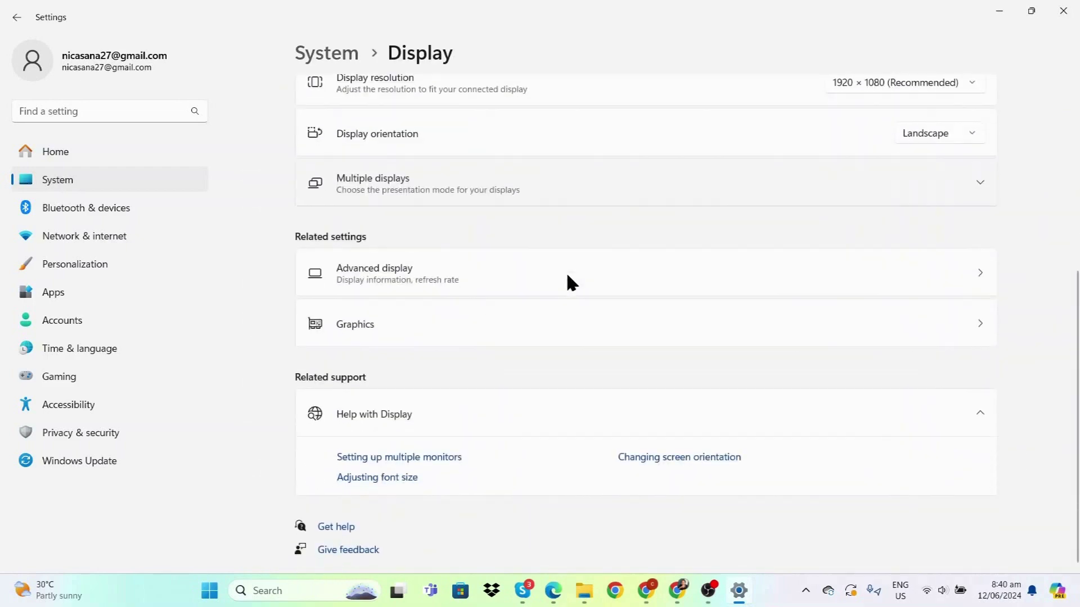
left_click(420, 336)
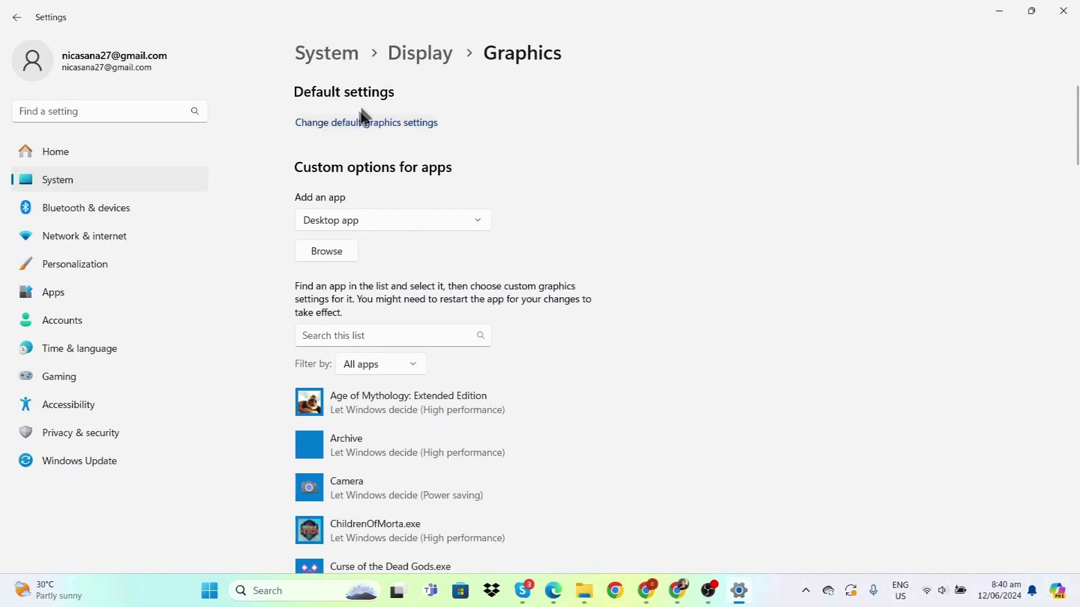
Step: Turn Hardware-accelerated GPU scheduling On in the default graphics settings
left_click(380, 125)
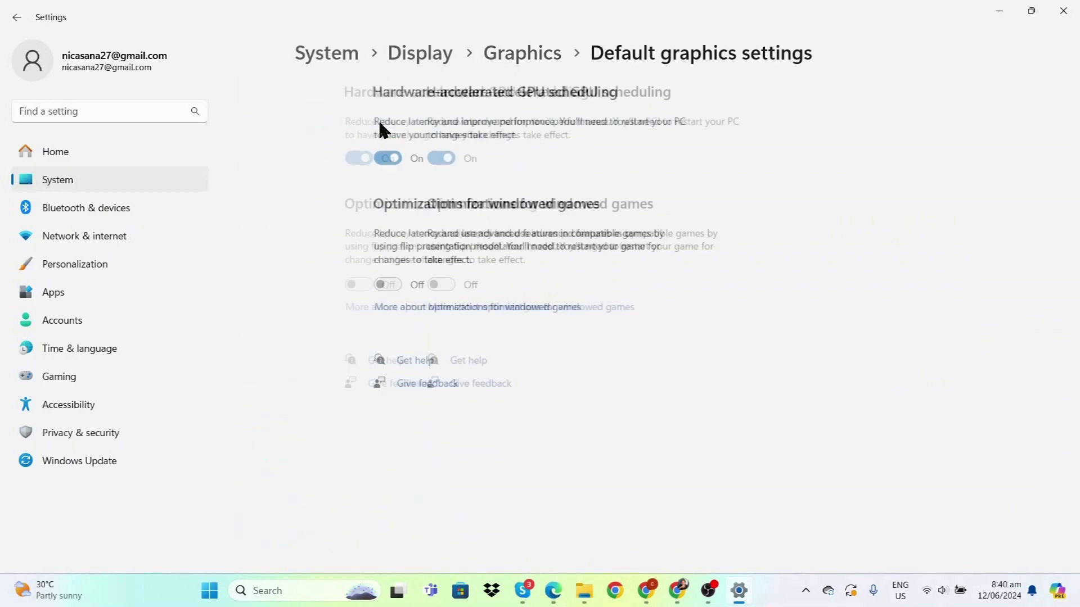
left_click(315, 158)
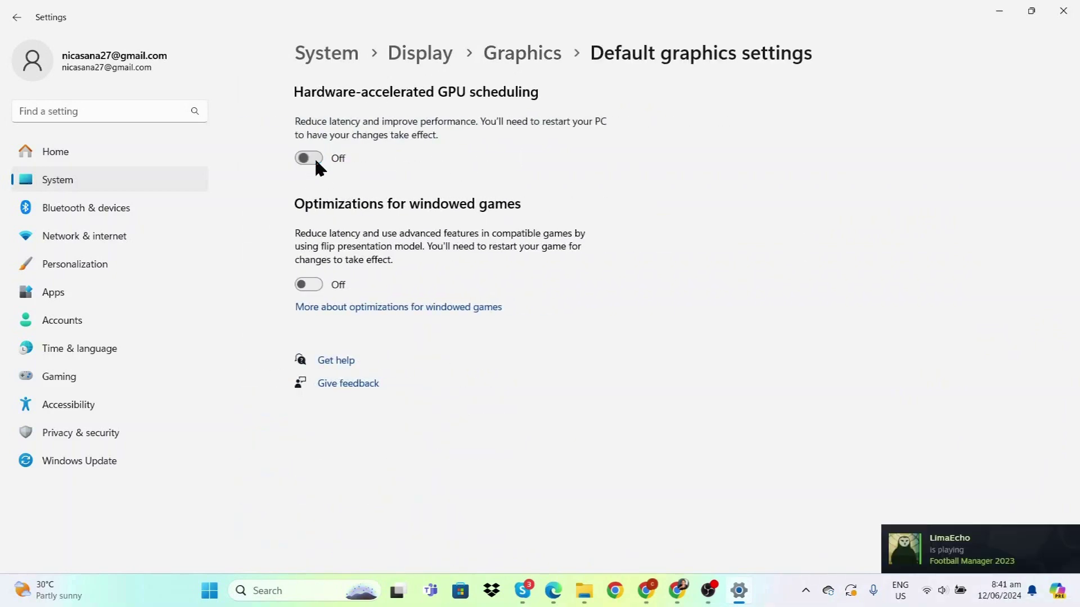
left_click(307, 158)
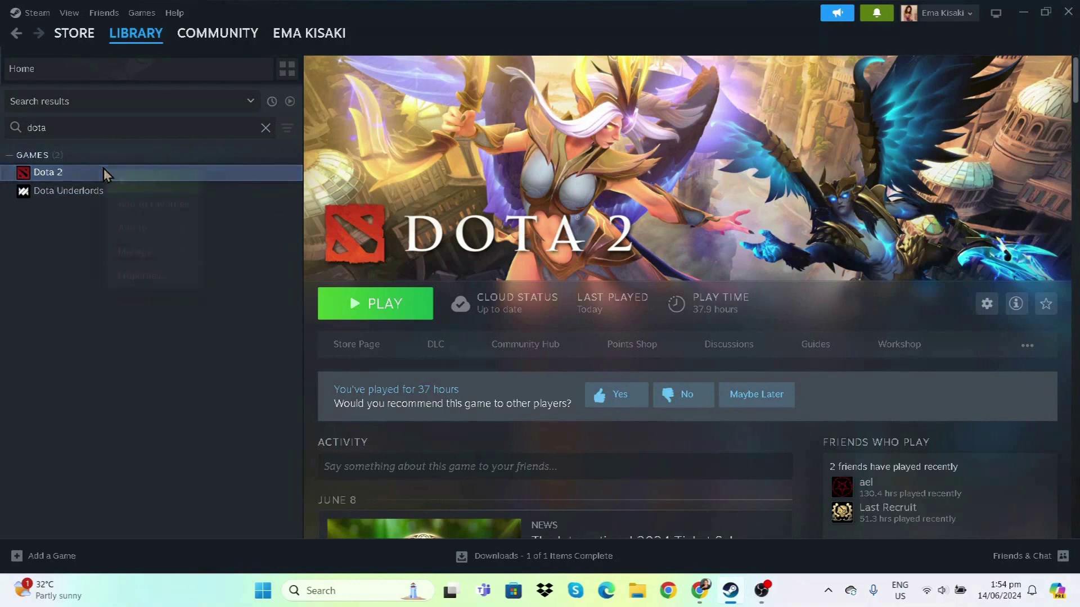
Step: Edit Dota 2's launch options, keeping -high -maps -nohltv, and close its Properties window
right_click(105, 172)
left_click(170, 296)
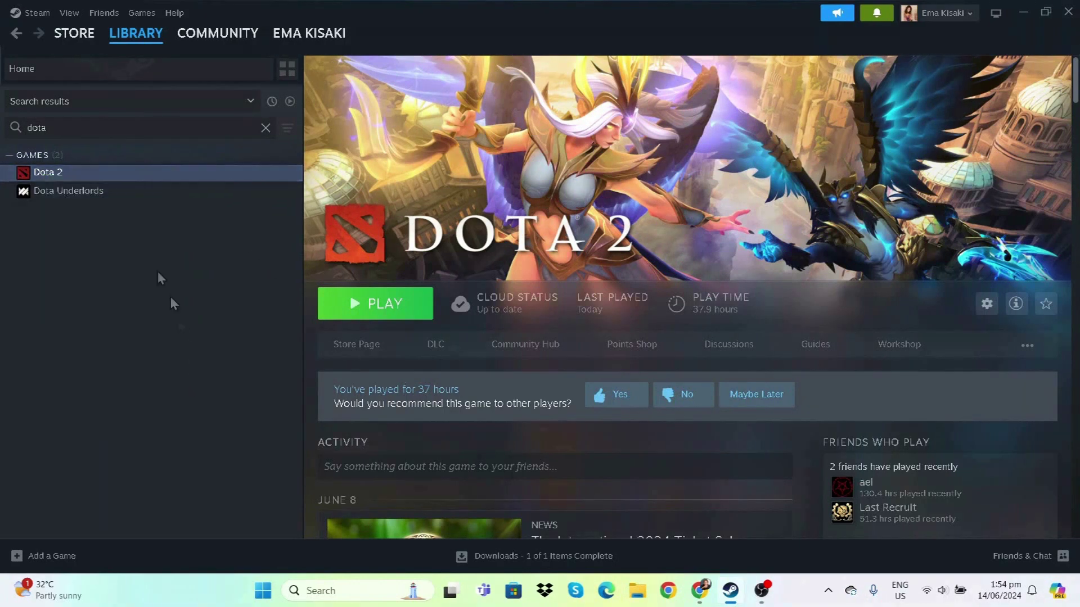
right_click(74, 172)
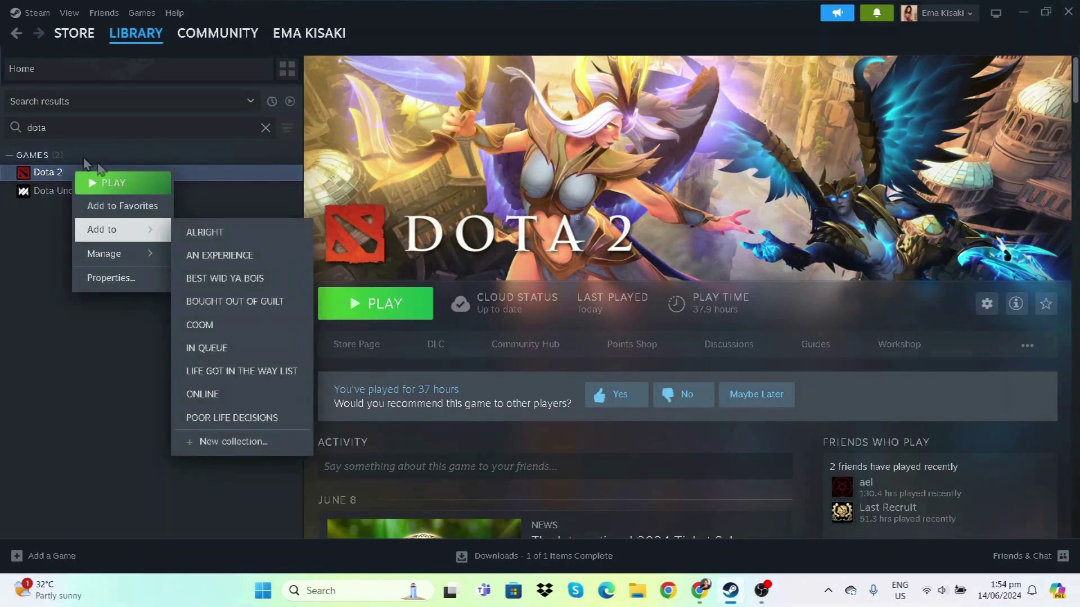
left_click(113, 280)
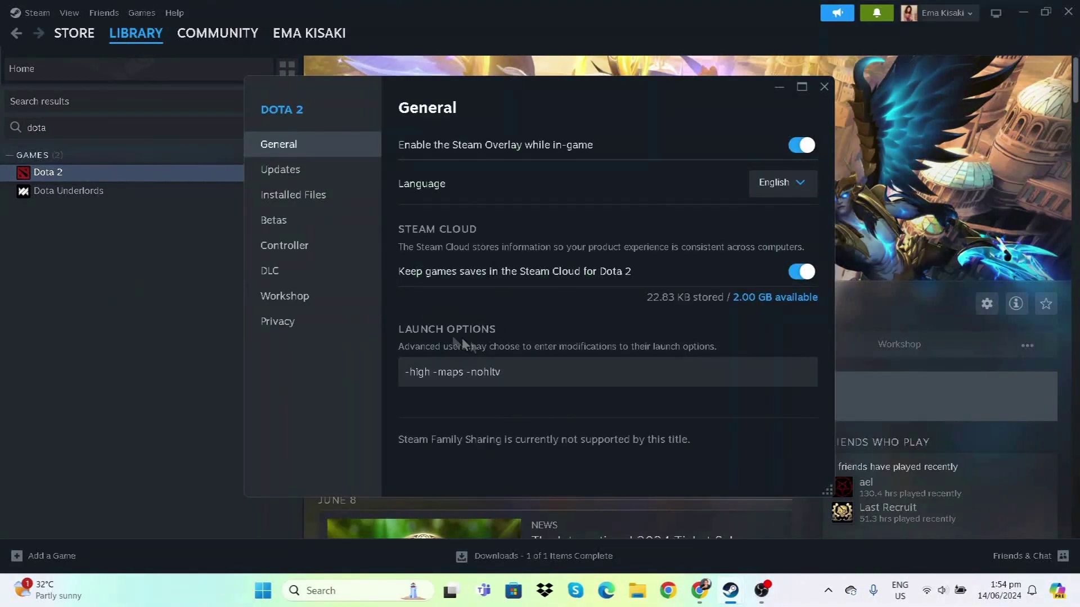
left_click(561, 379)
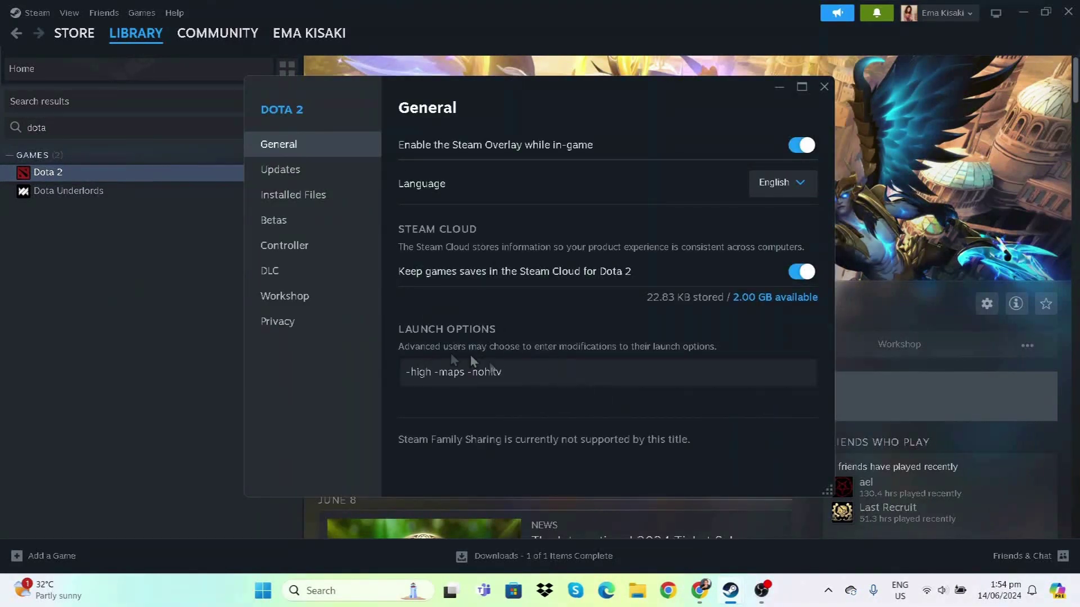
left_click(409, 373)
key("Right")
key("Right")
key("Right")
key("Right")
key("Right")
key("Right")
left_click(825, 88)
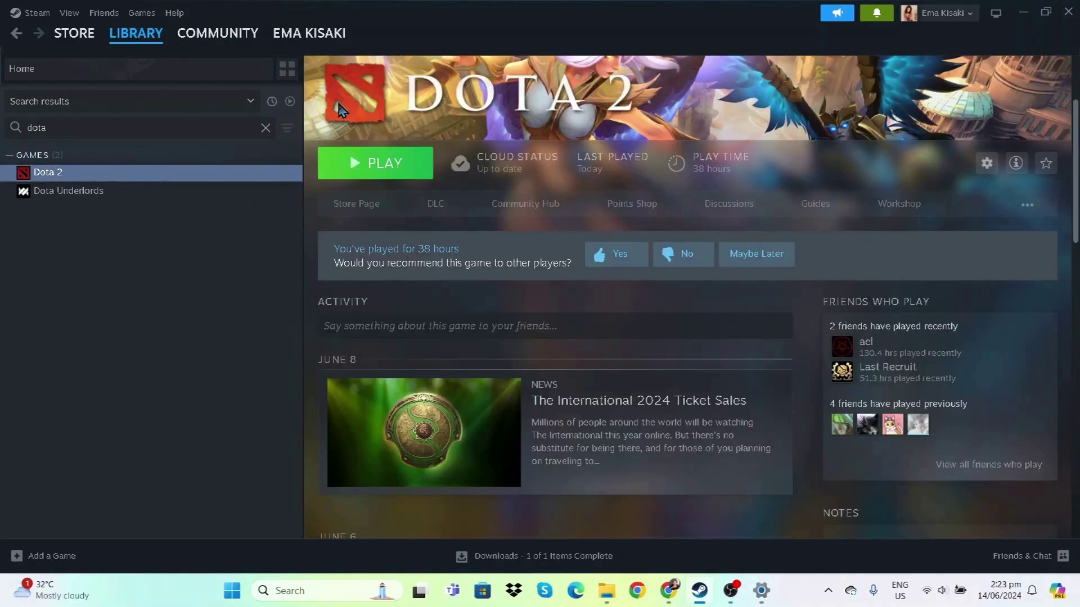
right_click(133, 173)
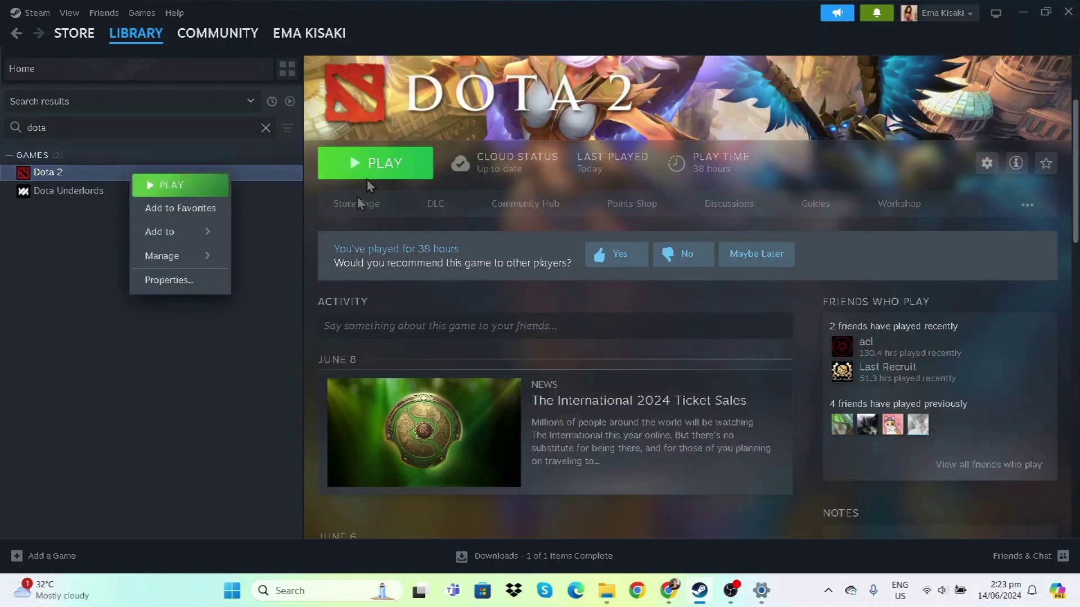